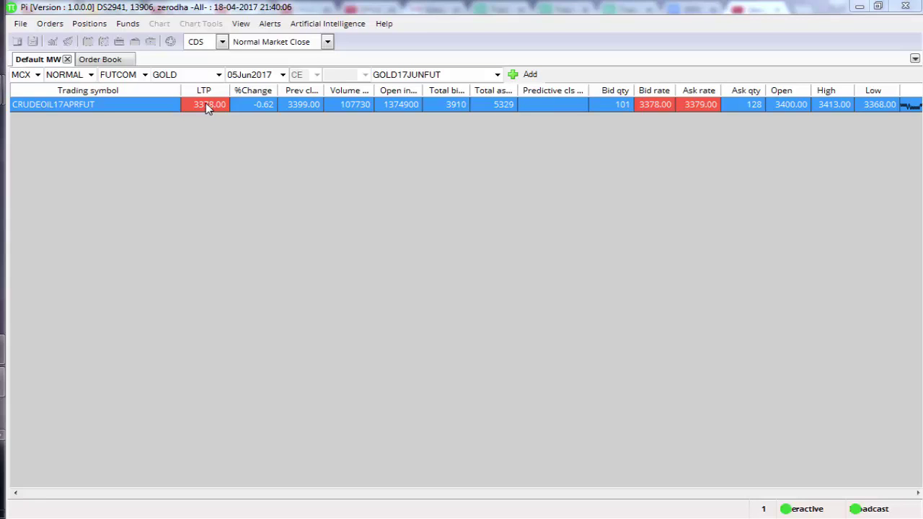
# Submit a LIMIT buy order for CRUDEOIL17APRFUT with product NRML, quantity 1 and price 3379
pyautogui.rightClick(160, 108)
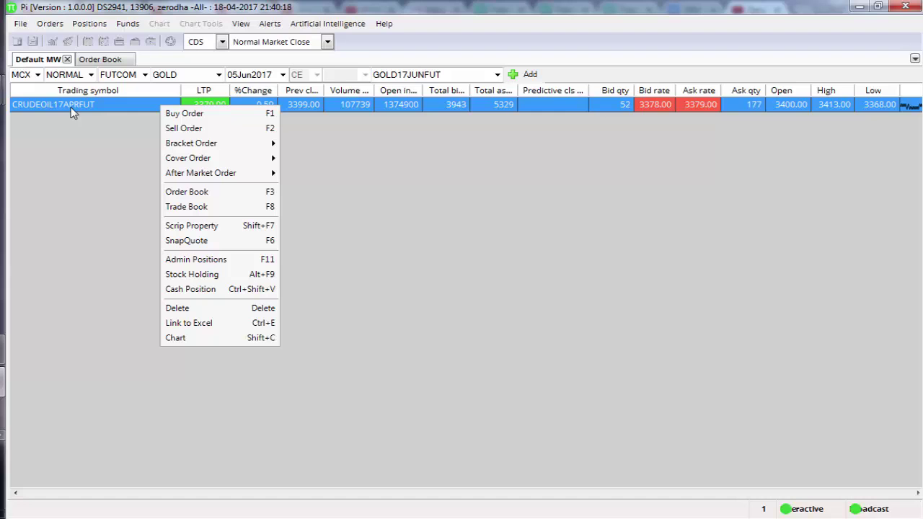
pyautogui.click(171, 113)
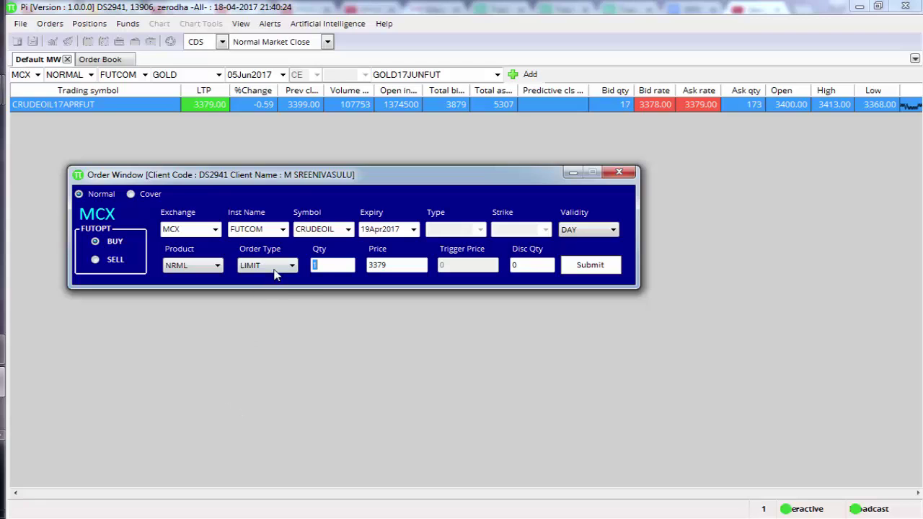
pyautogui.click(277, 266)
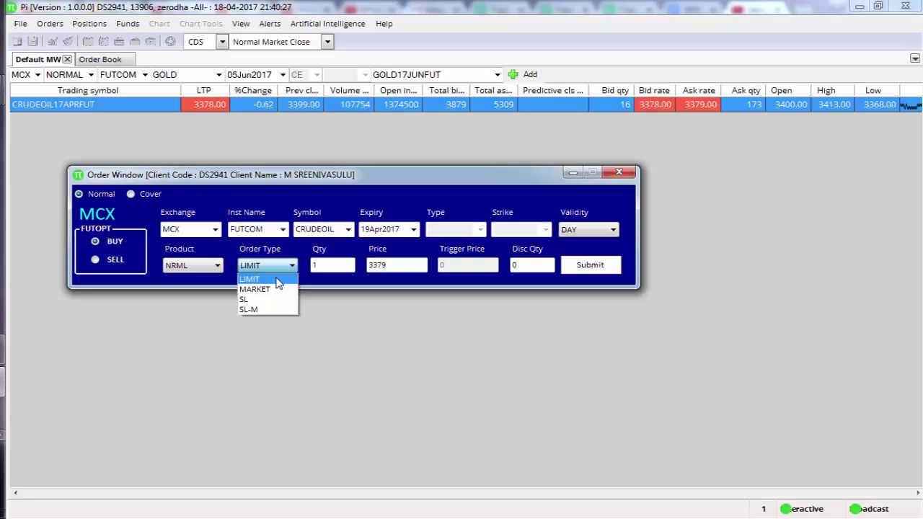
pyautogui.click(279, 281)
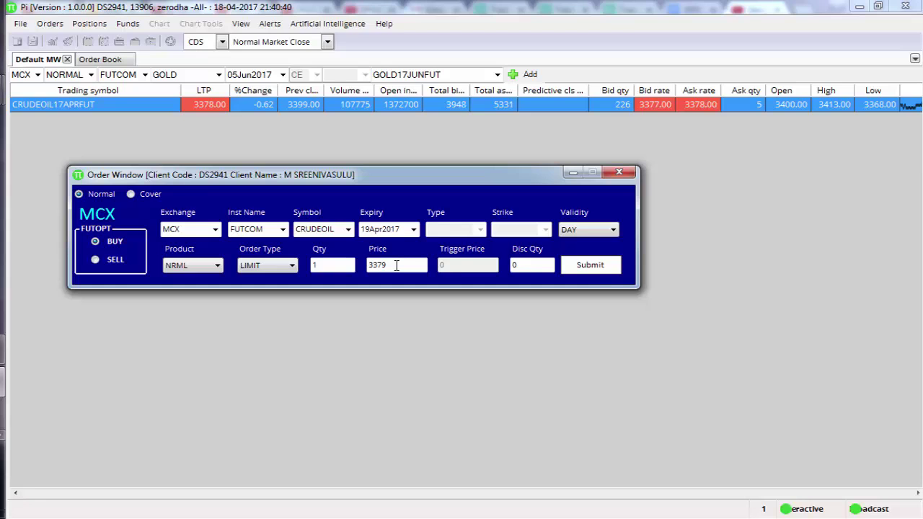
pyautogui.click(611, 267)
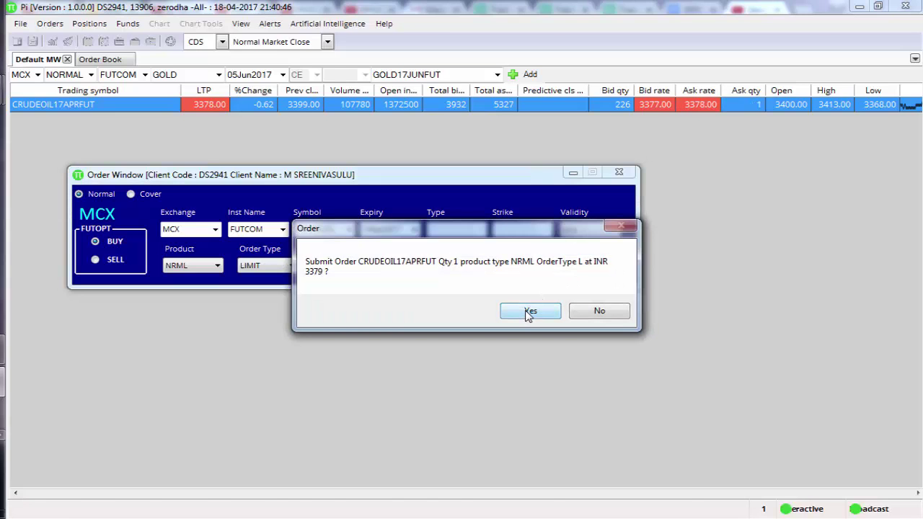
pyautogui.click(529, 314)
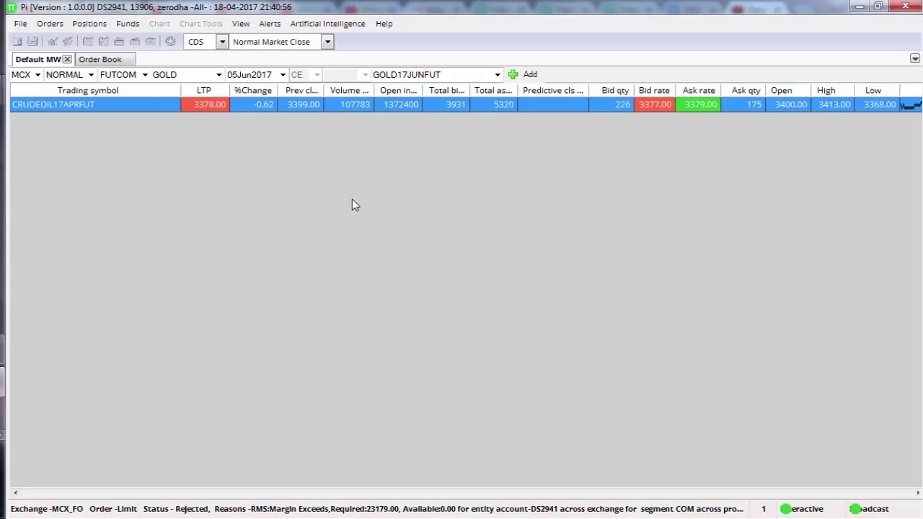
# Prepare a sell order for CRUDEOIL17APRFUT with order type SL-M and a trigger price of 3370
pyautogui.rightClick(65, 109)
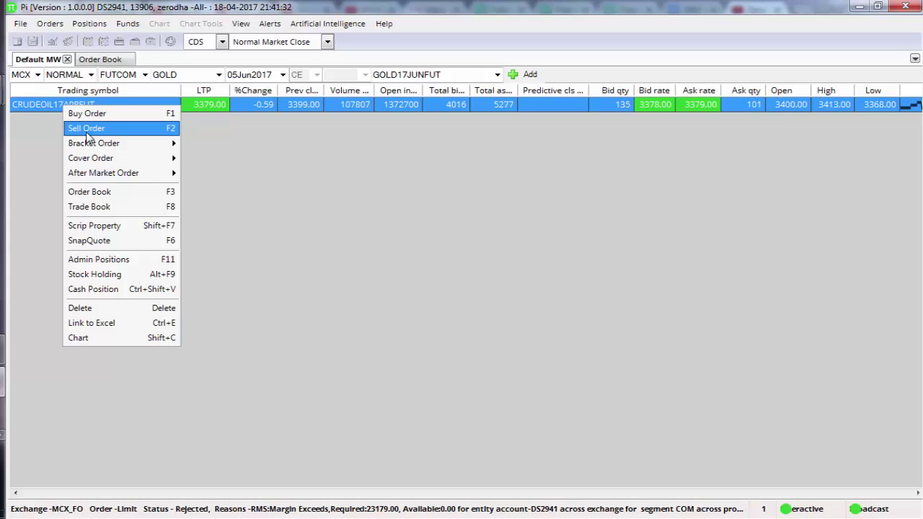
pyautogui.click(198, 144)
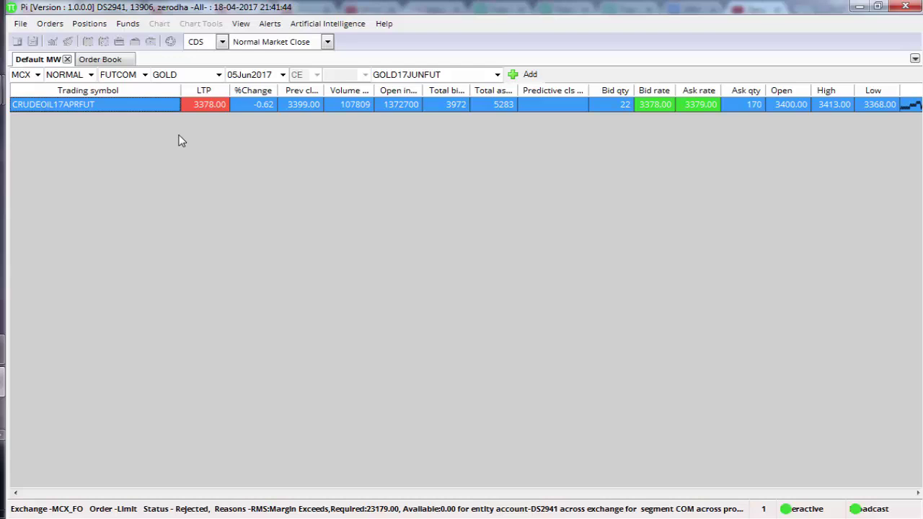
pyautogui.rightClick(155, 107)
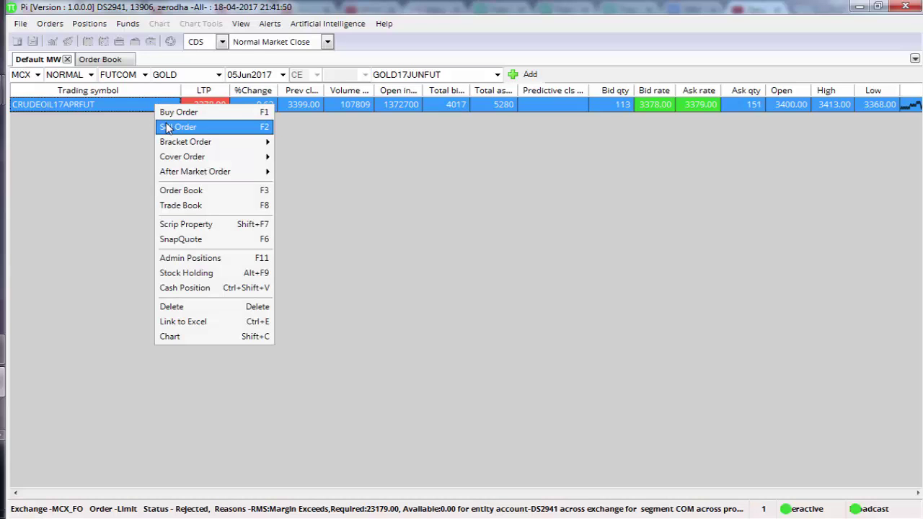
pyautogui.click(168, 128)
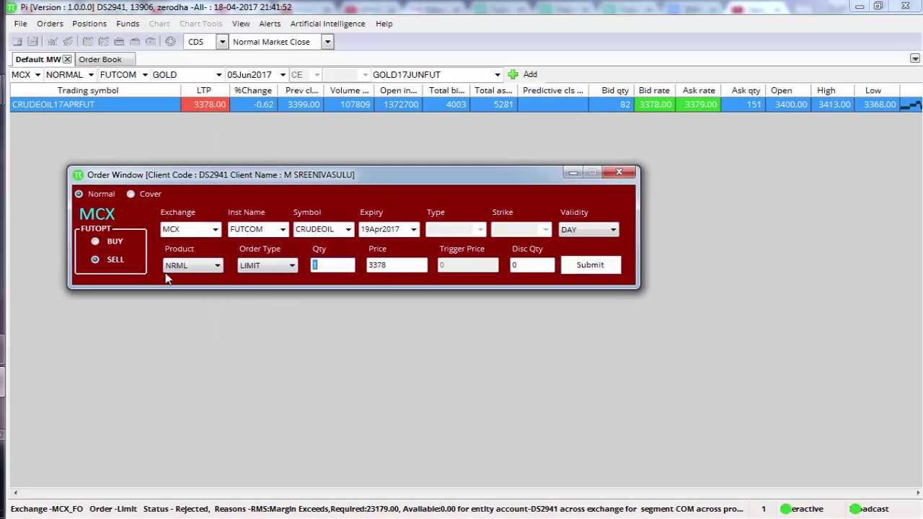
pyautogui.click(186, 264)
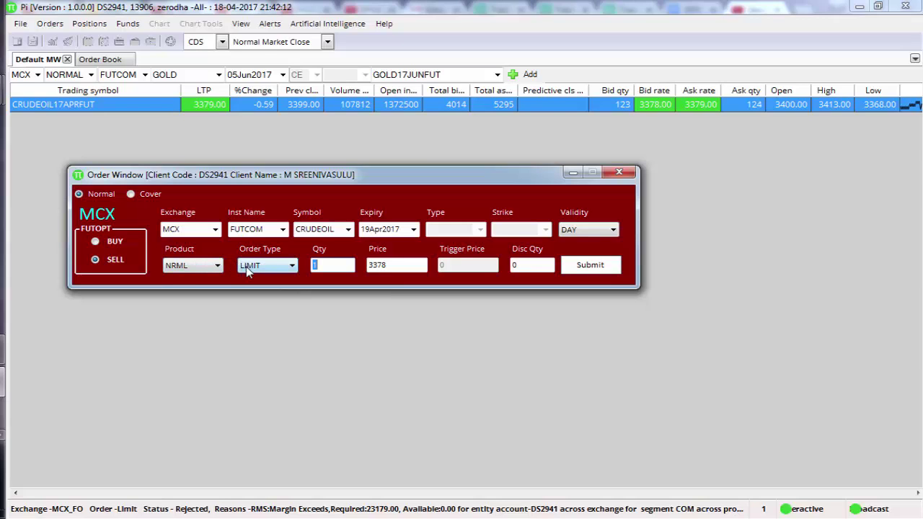
pyautogui.click(247, 268)
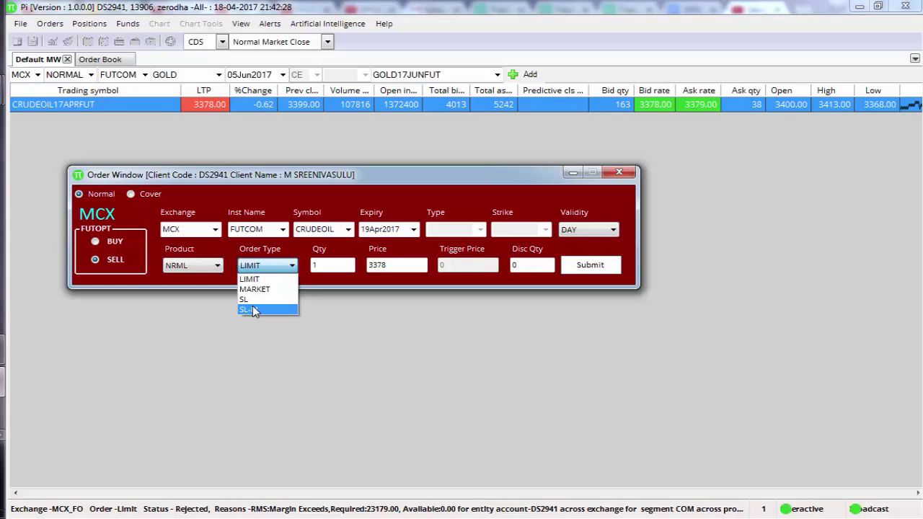
pyautogui.click(252, 311)
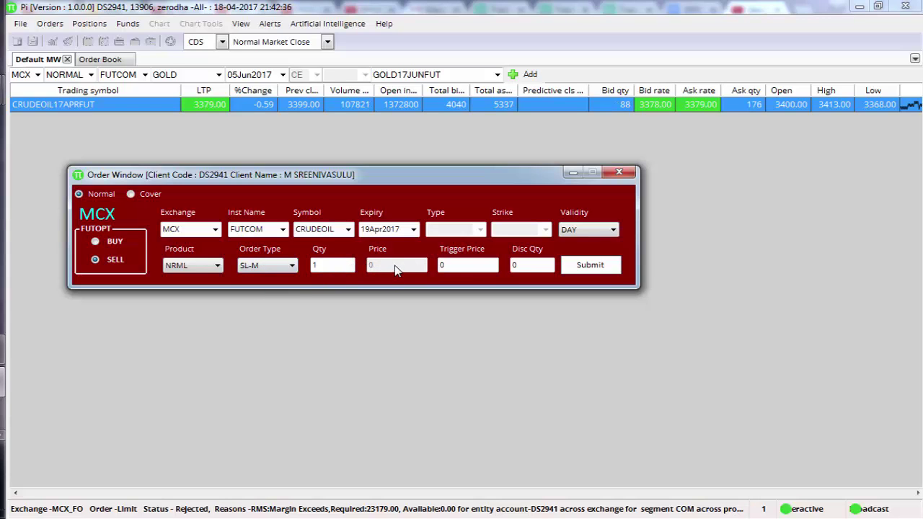
pyautogui.doubleClick(442, 265)
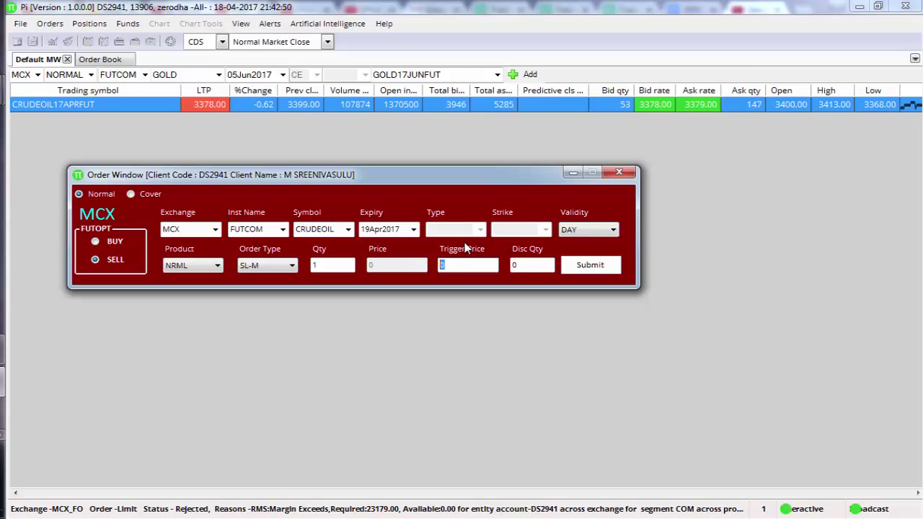
pyautogui.write('3370')
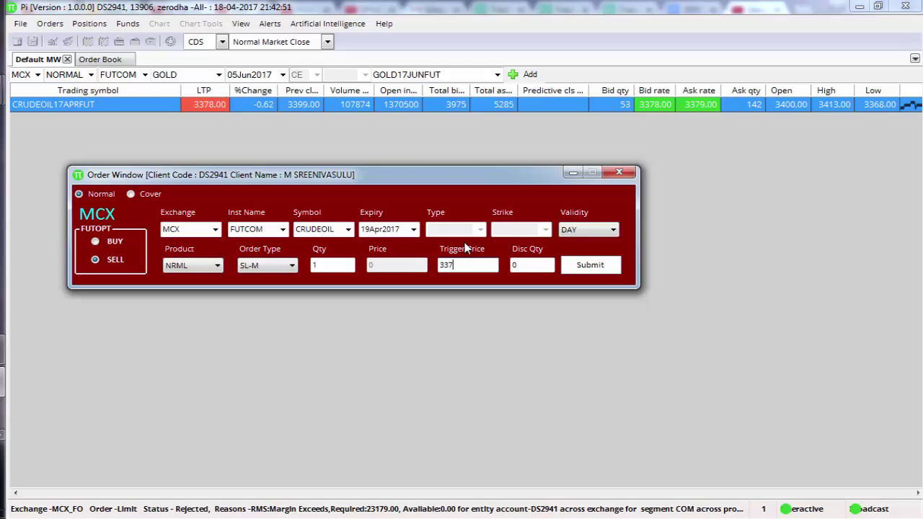
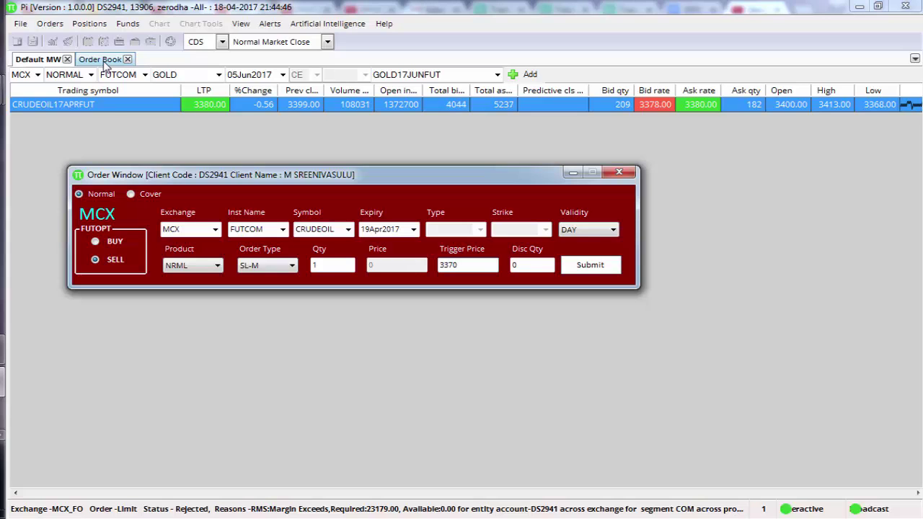
# Switch the crude oil sell order to type SL and set its price to 3368
pyautogui.click(290, 265)
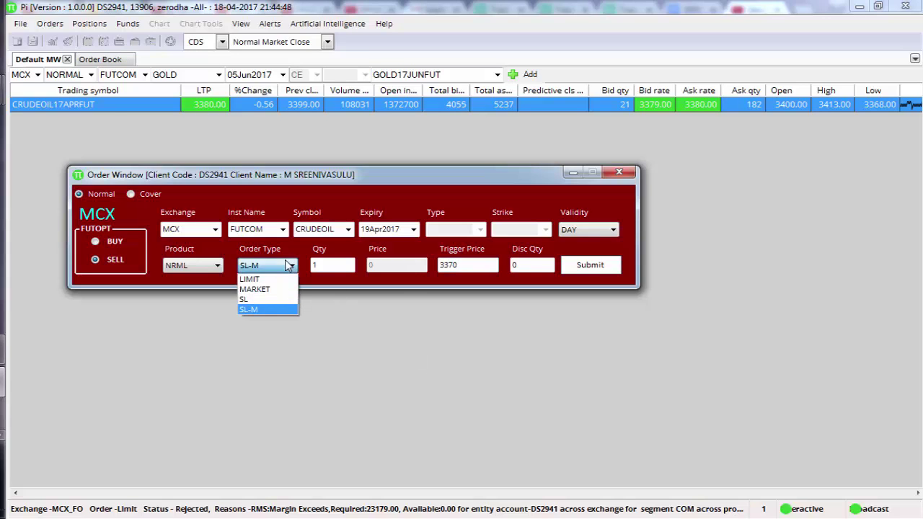
pyautogui.click(273, 305)
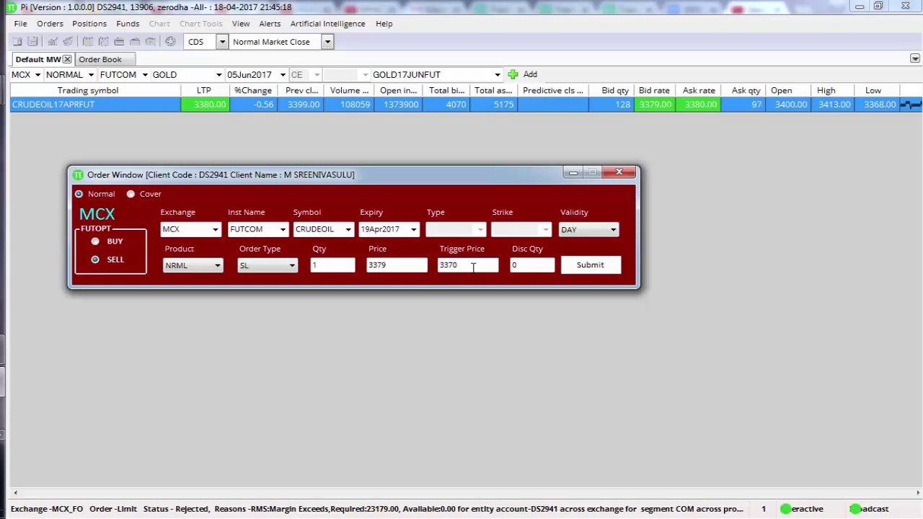
pyautogui.moveTo(472, 266); pyautogui.dragTo(440, 266)
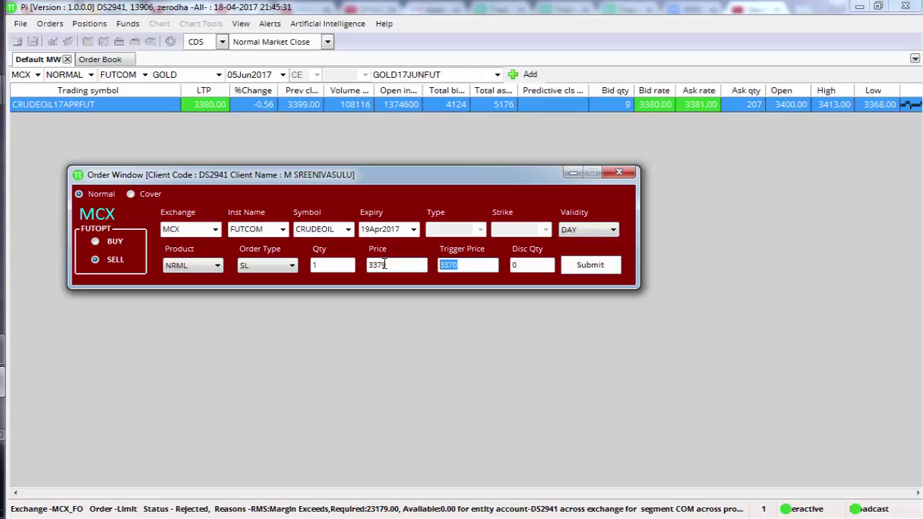
pyautogui.moveTo(387, 265); pyautogui.dragTo(380, 265)
pyautogui.write('68')
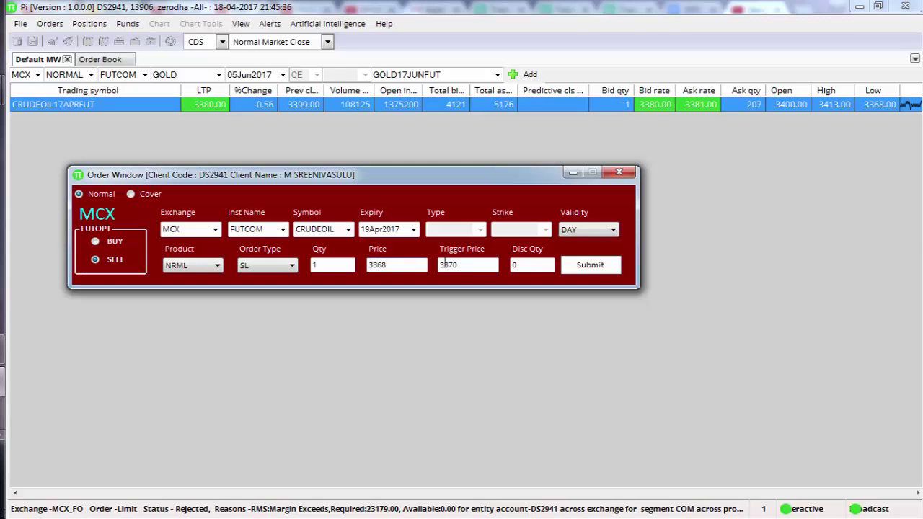
# Review the sell order's trigger price and available order types, and close the order without submitting it
pyautogui.moveTo(460, 264); pyautogui.dragTo(440, 265)
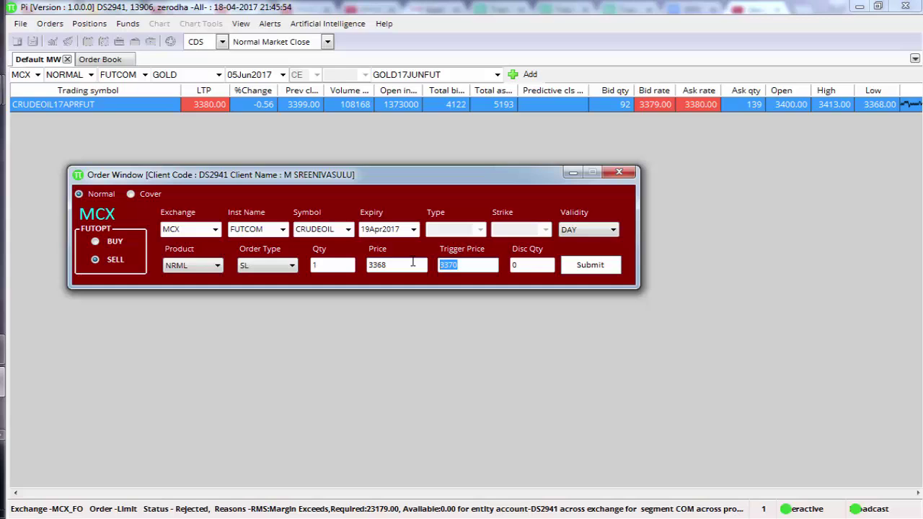
pyautogui.click(460, 264)
pyautogui.moveTo(460, 265); pyautogui.dragTo(440, 265)
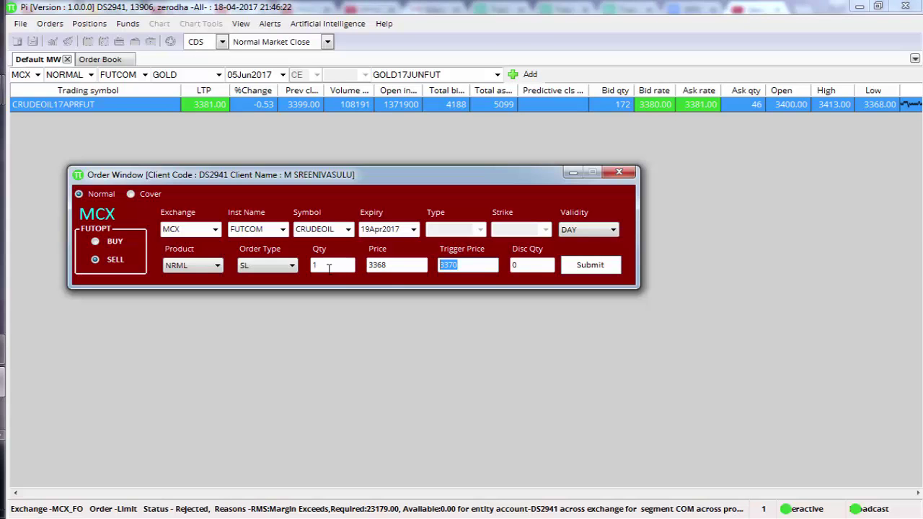
pyautogui.click(290, 265)
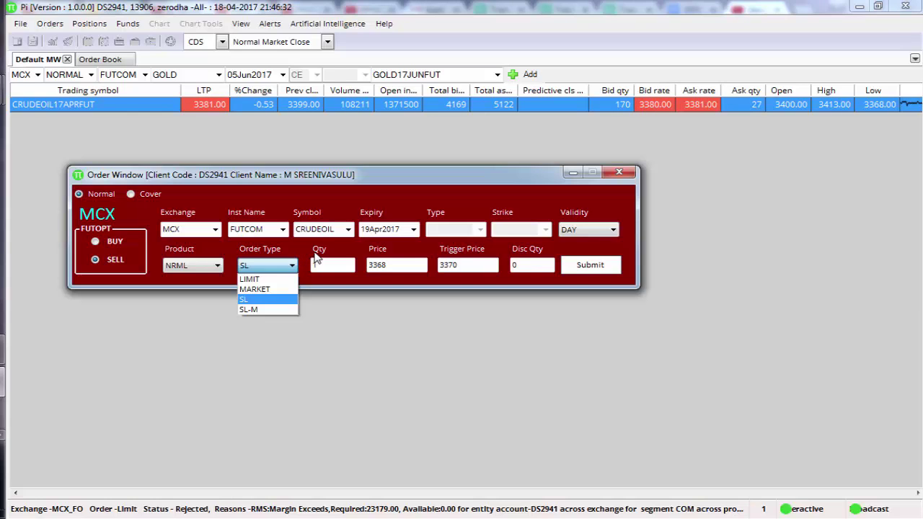
pyautogui.click(314, 254)
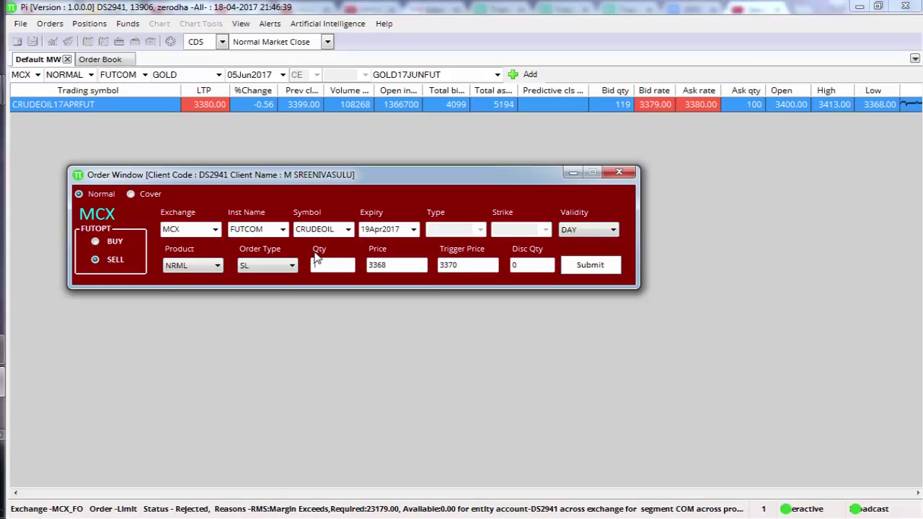
pyautogui.click(282, 266)
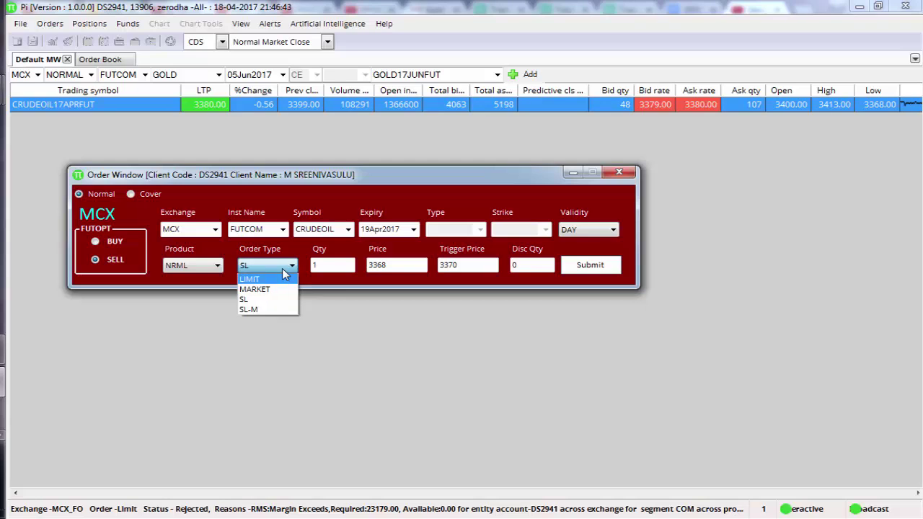
pyautogui.click(282, 269)
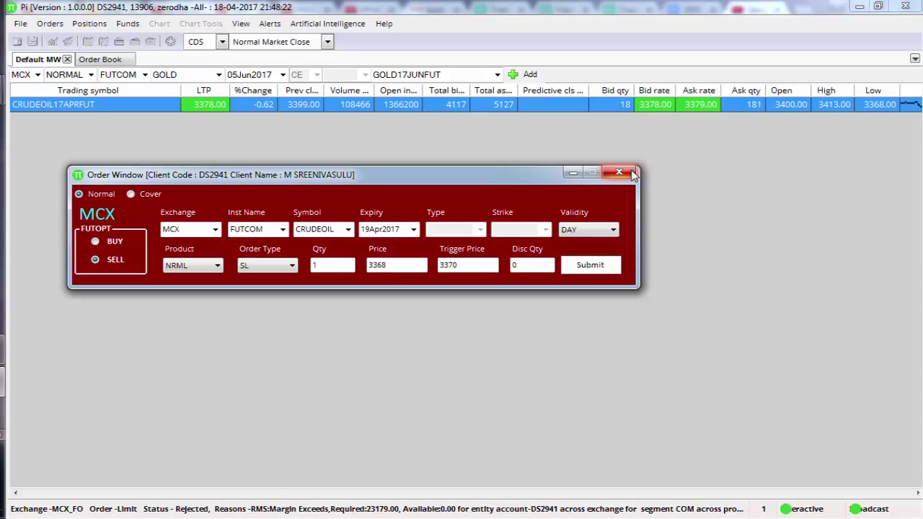
pyautogui.click(620, 173)
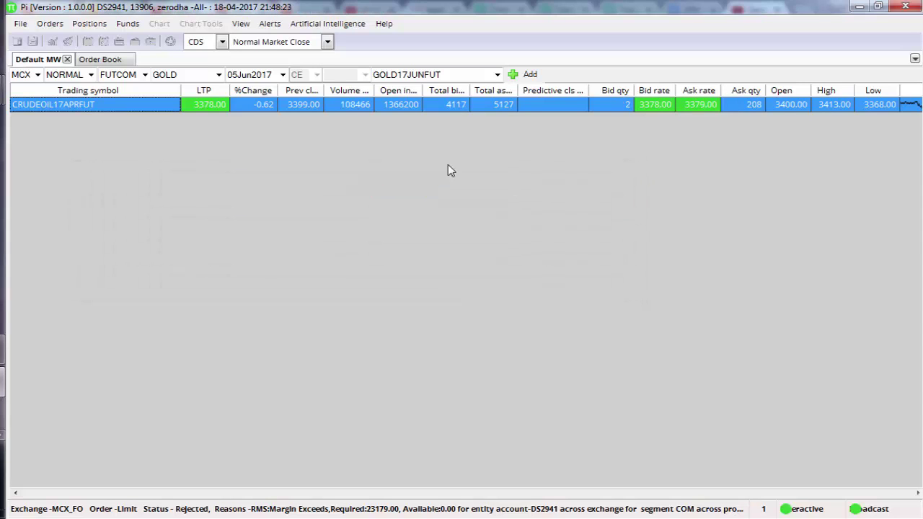
# Add GOLD17JUNFUT to the market watch and delete CRUDEOIL17APRFUT from it
pyautogui.click(181, 76)
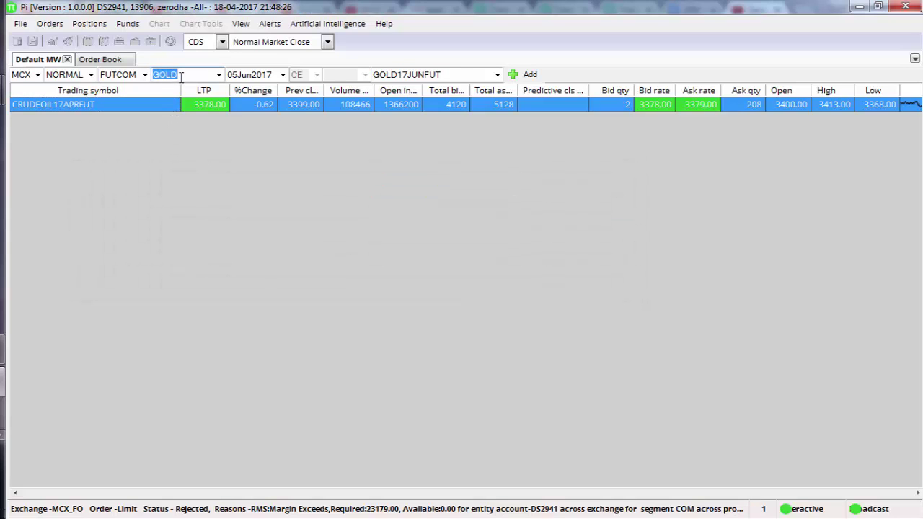
pyautogui.press('Return')
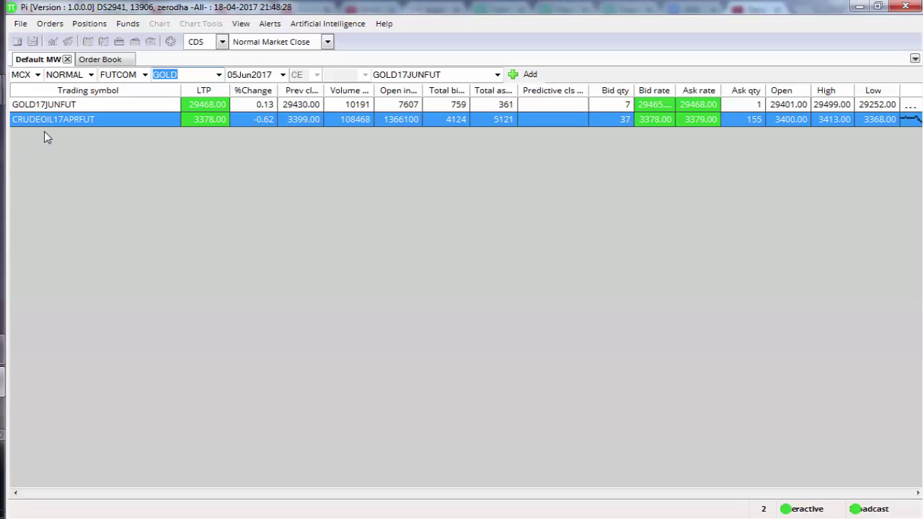
pyautogui.click(53, 117)
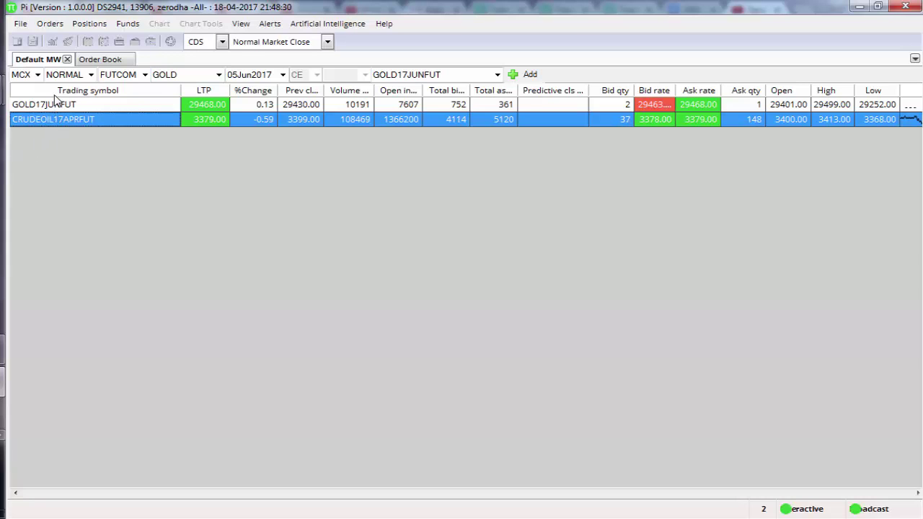
pyautogui.press('Delete')
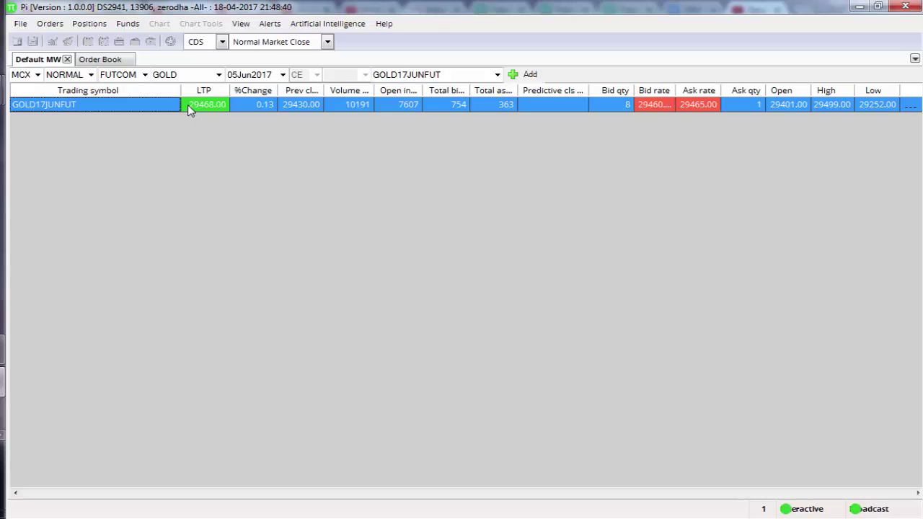
# Open a LIMIT sell order for GOLD17JUNFUT and set its price to 29465
pyautogui.rightClick(187, 104)
pyautogui.click(122, 145)
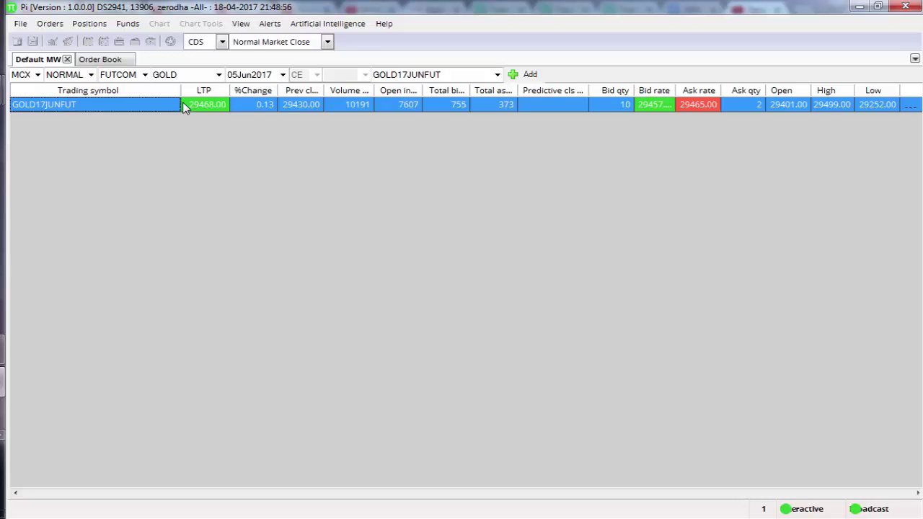
pyautogui.rightClick(183, 106)
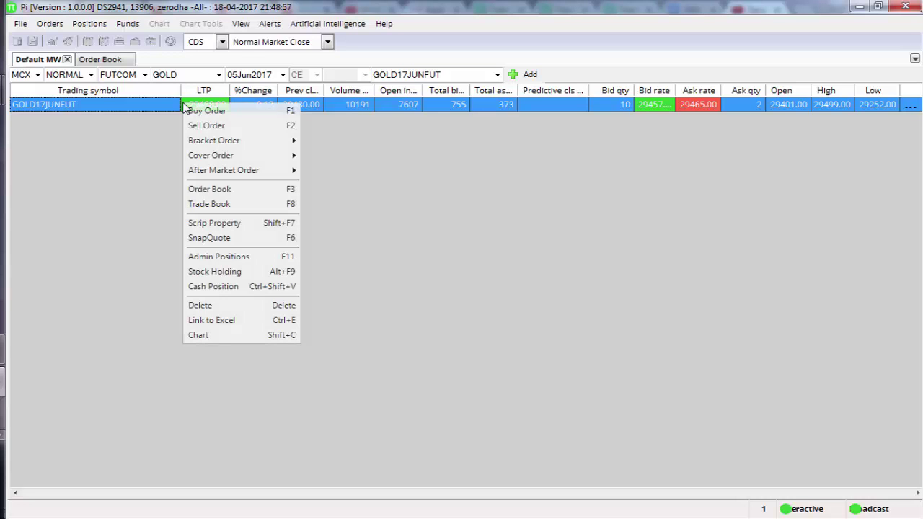
pyautogui.click(209, 124)
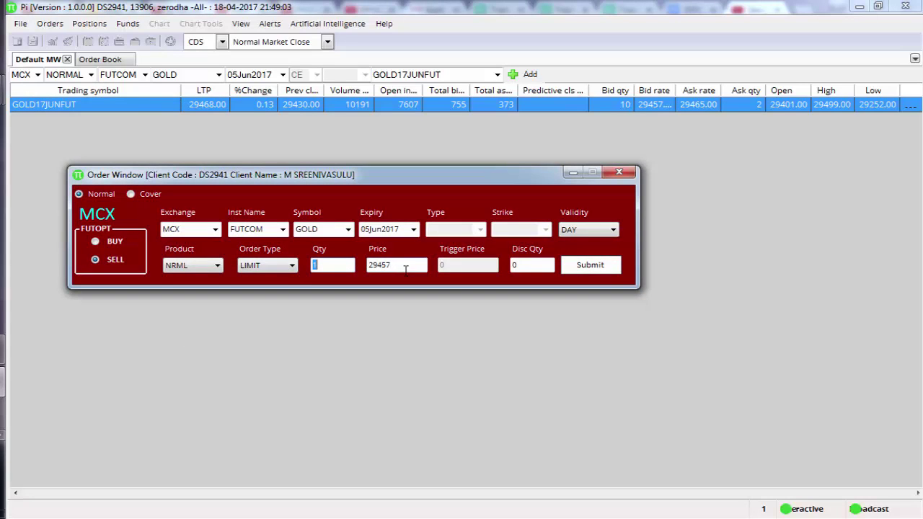
pyautogui.moveTo(403, 265); pyautogui.dragTo(385, 265)
pyautogui.write('65')
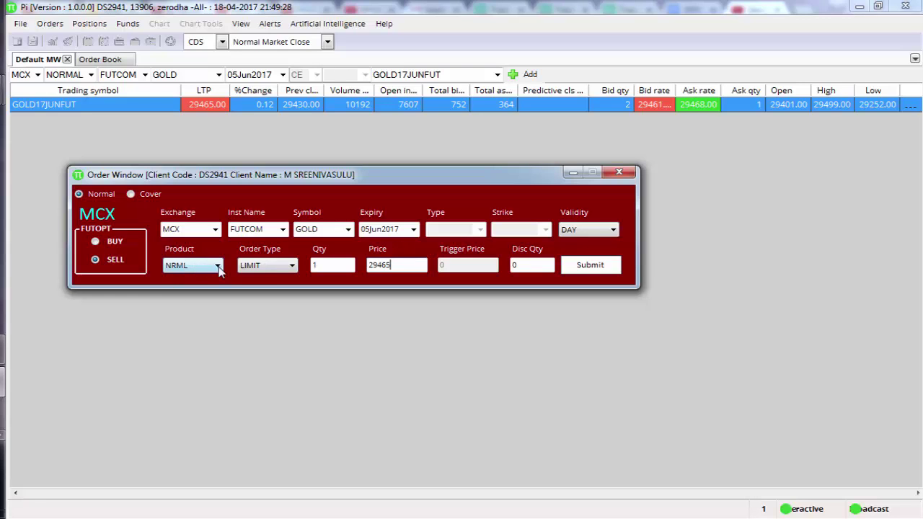
# Switch the gold sell order to type SL and set its trigger price to 29465
pyautogui.click(261, 267)
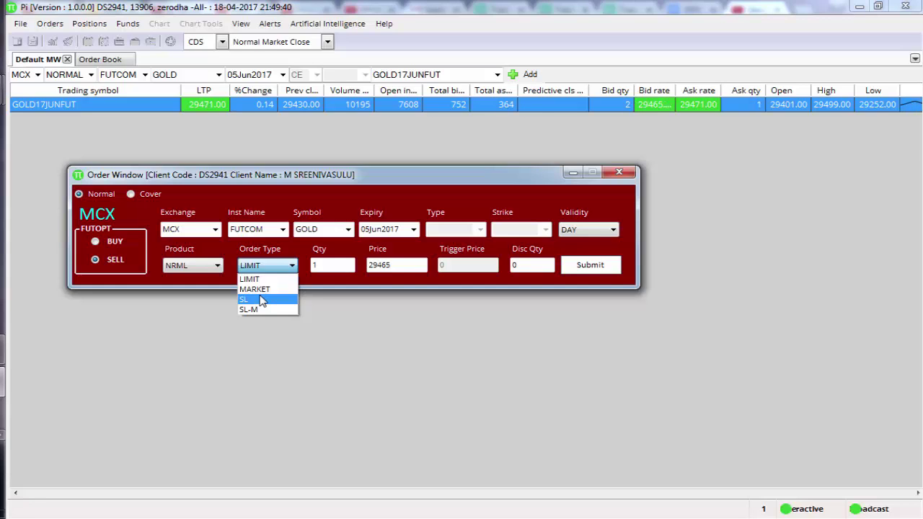
pyautogui.click(262, 299)
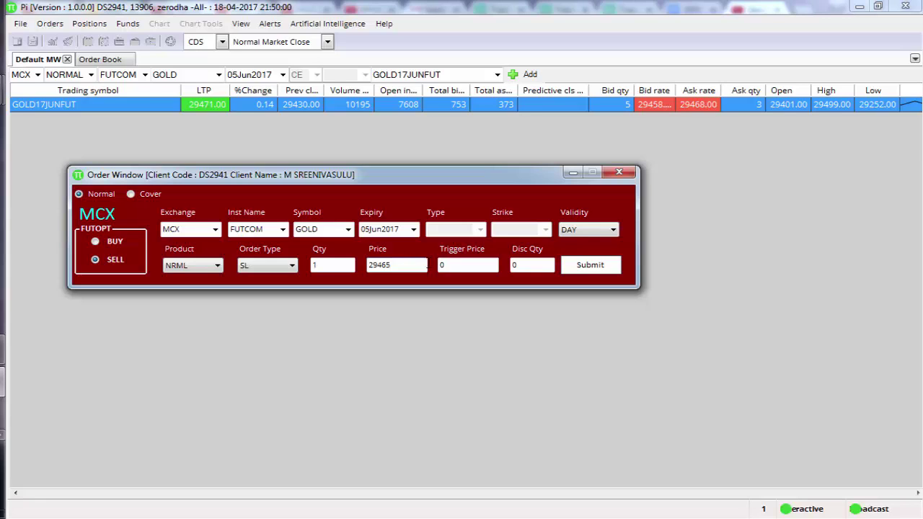
pyautogui.press('Tab')
pyautogui.write('2946')
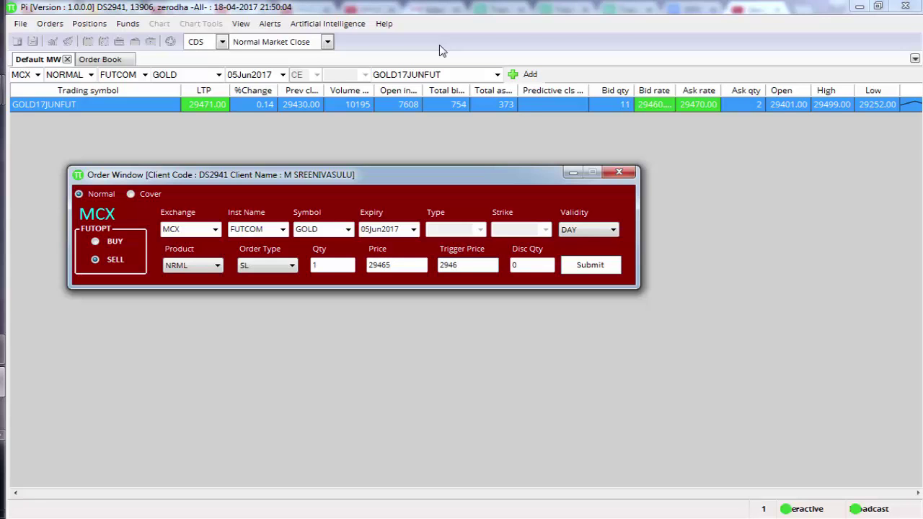
pyautogui.write('5')
# Set the gold SL sell order's price to 29458
pyautogui.click(397, 264)
pyautogui.press('BackSpace')
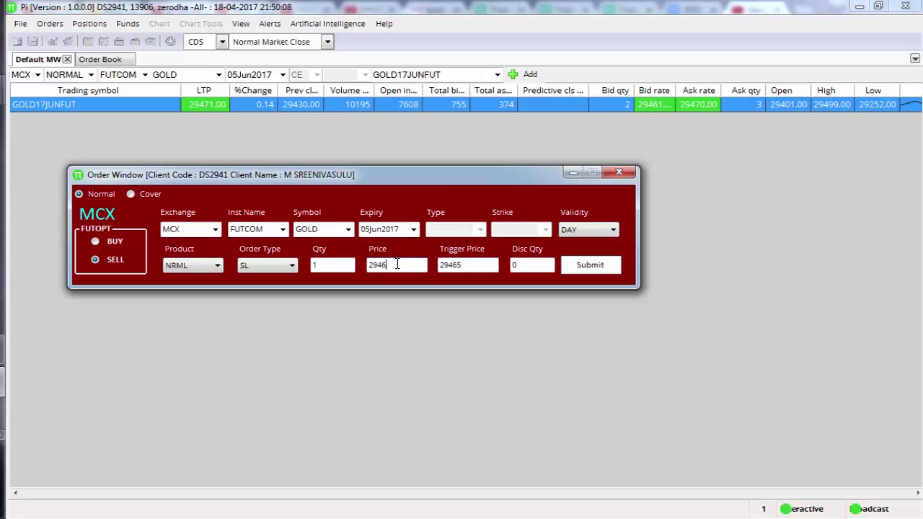
pyautogui.press('BackSpace')
pyautogui.write('58')
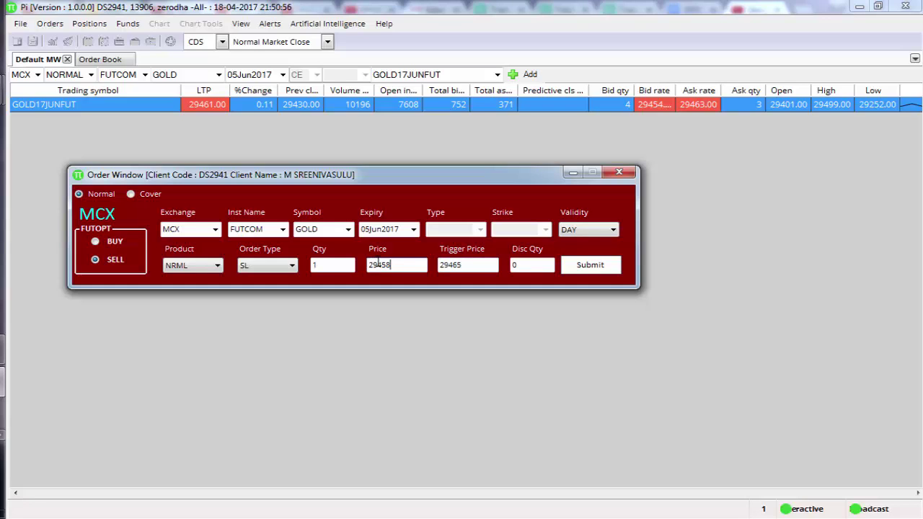
pyautogui.press('Tab')
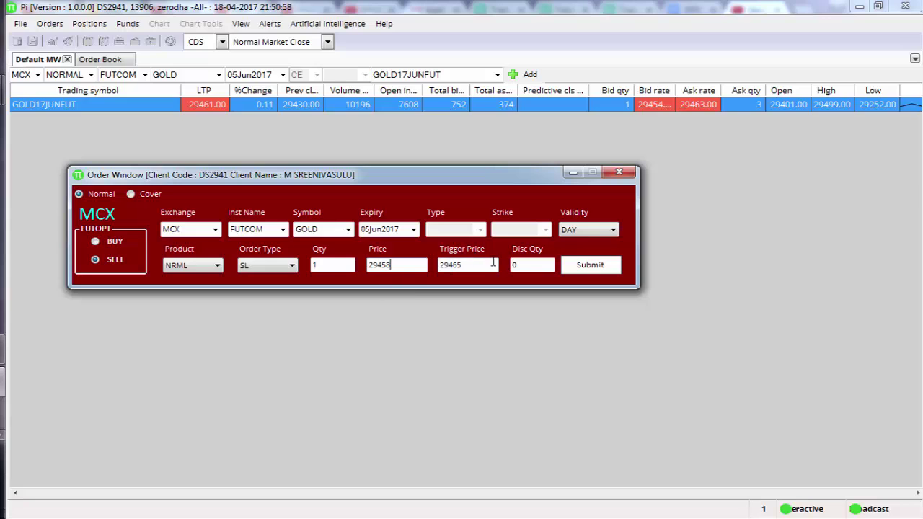